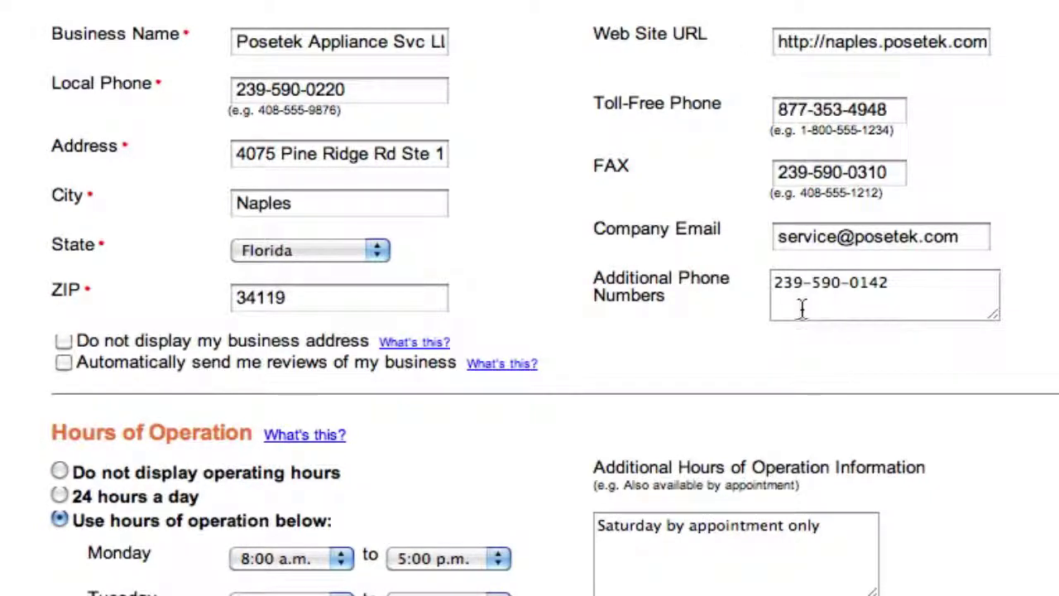
Set the accepted payment methods to Visa, Mastercard, American Express, Discover, Debit Card and Personal Checks, leaving Cash Only and Diners Club off.
scroll(802, 308, "down", 5)
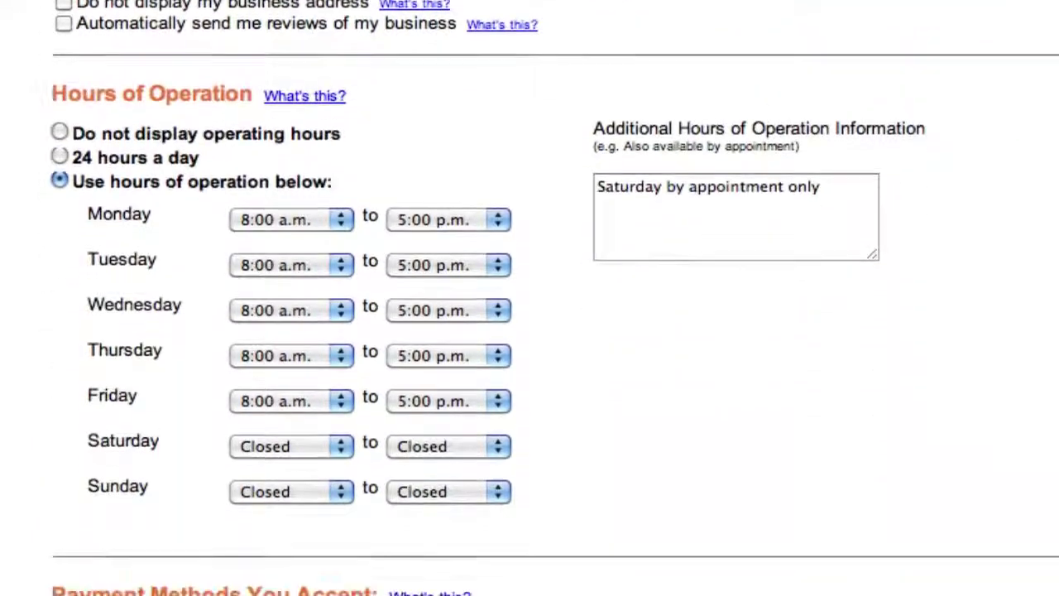
scroll(802, 307, "down", 3)
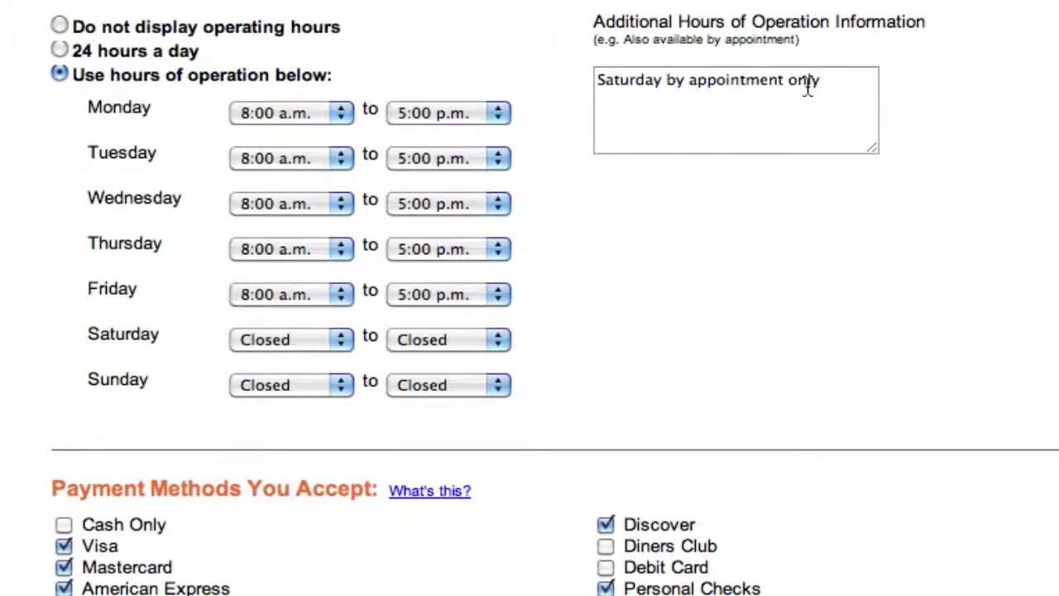
scroll(32, 429, "down", 5)
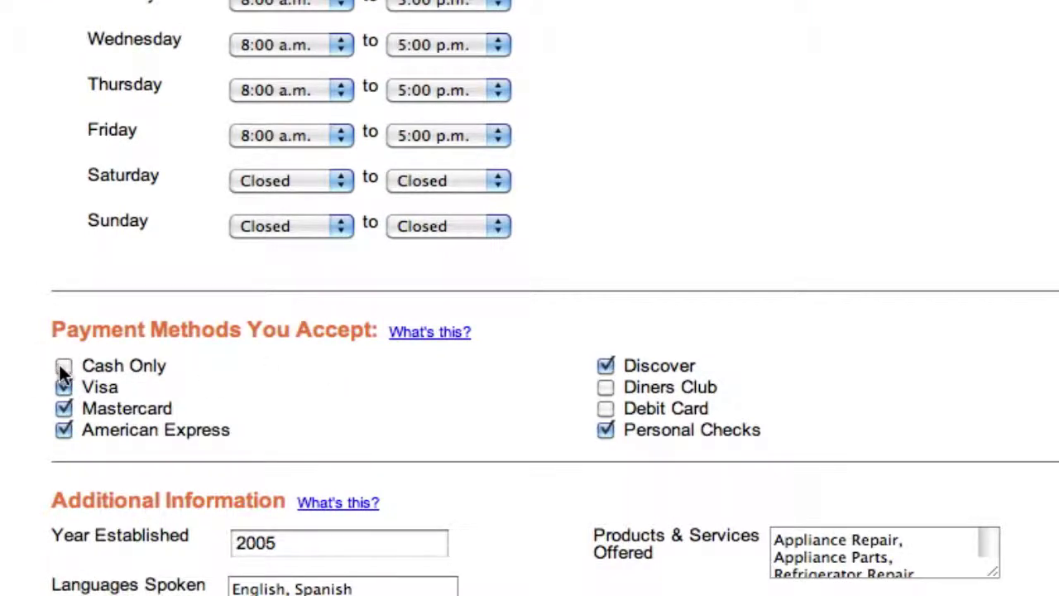
left_click(63, 367)
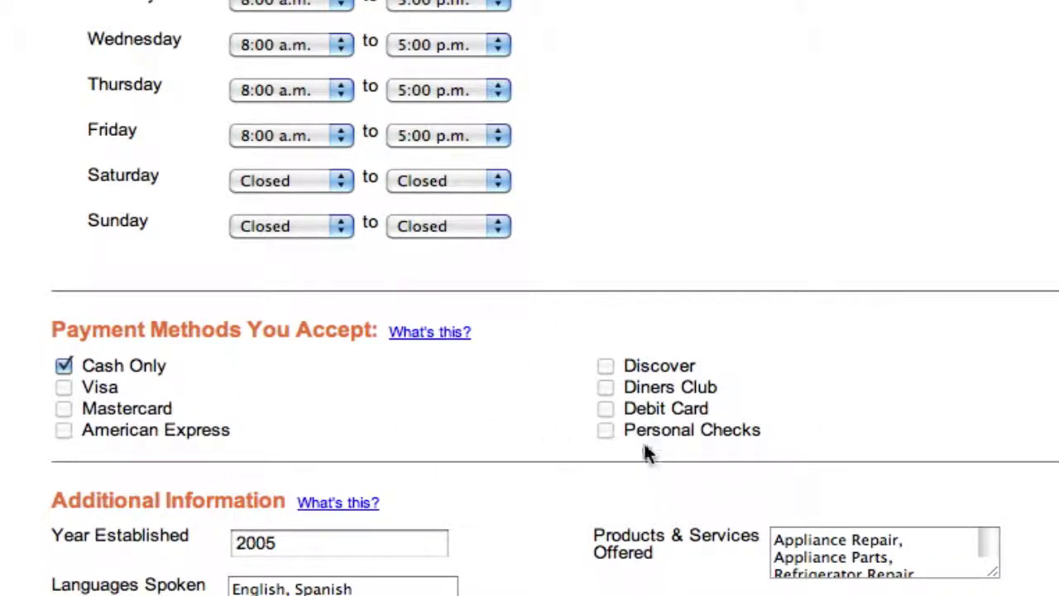
left_click(64, 367)
left_click(63, 386)
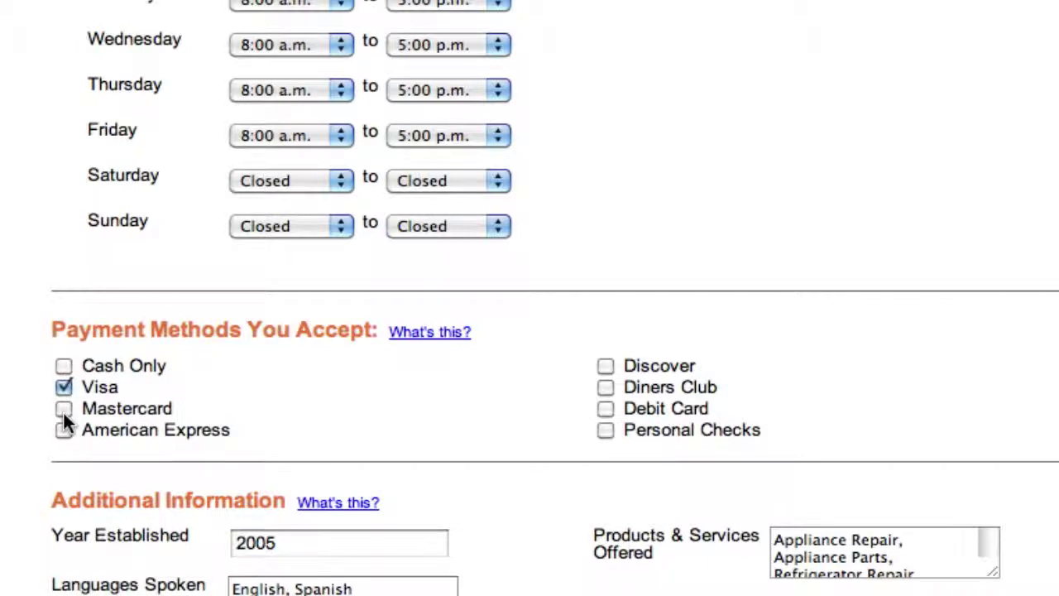
left_click(64, 408)
left_click(64, 430)
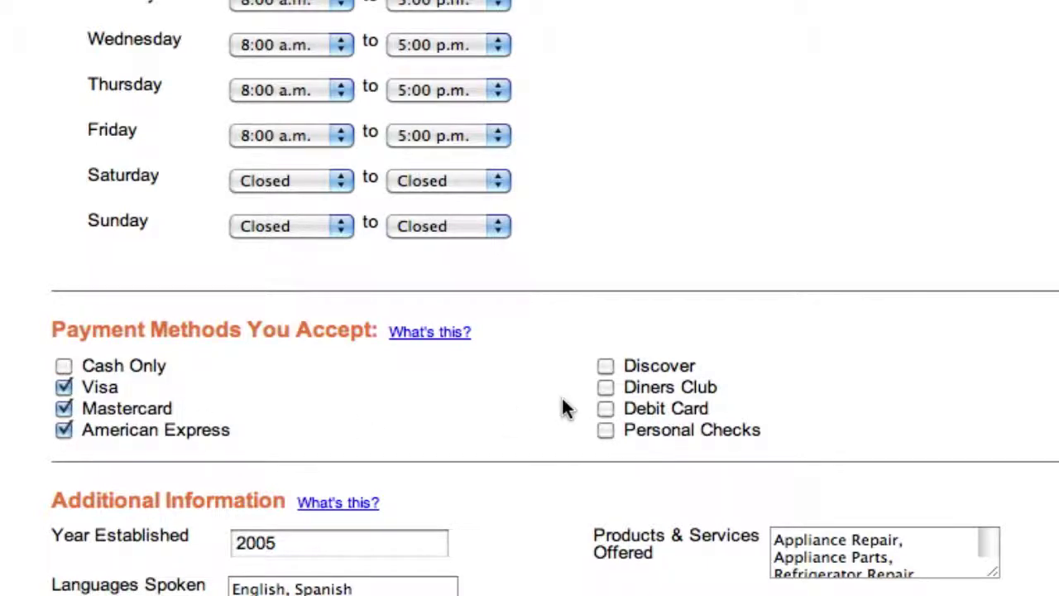
left_click(607, 409)
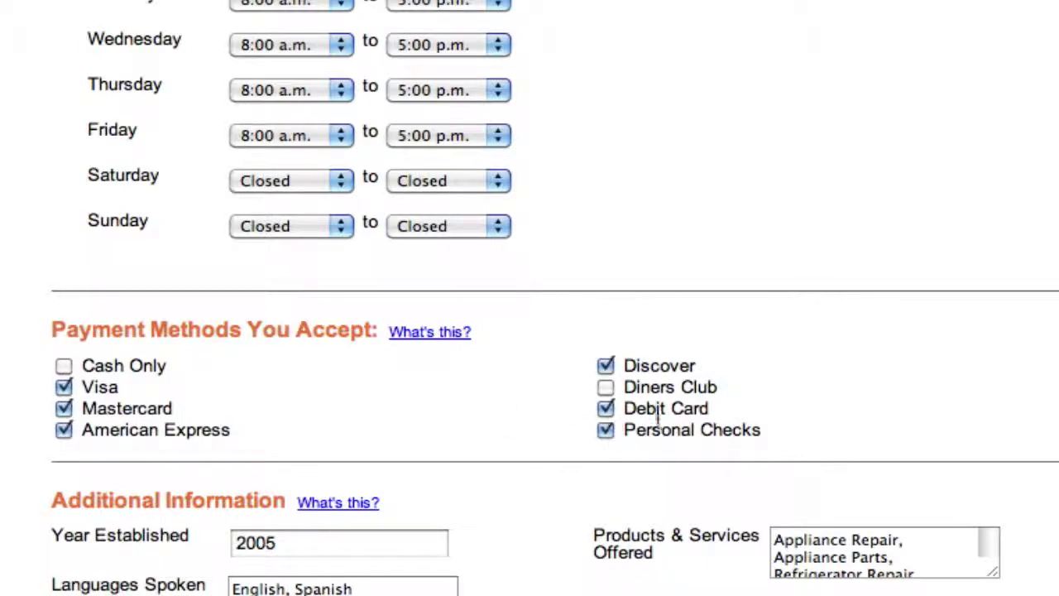
Continue to category selection and set the primary category to Home and Garden with the sub-category Appliance Repair.
scroll(506, 177, "down", 10)
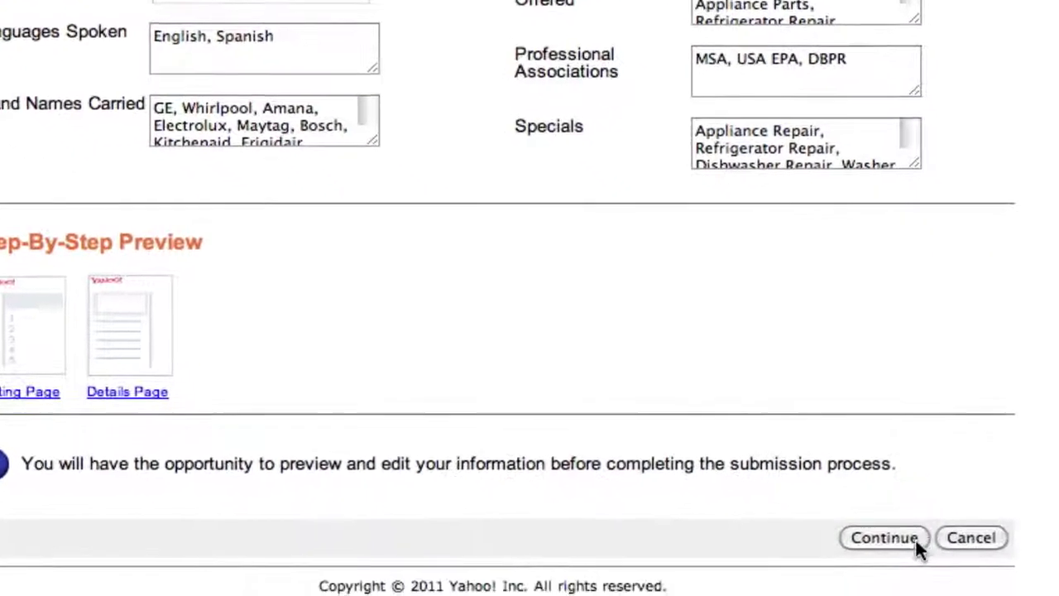
left_click(890, 537)
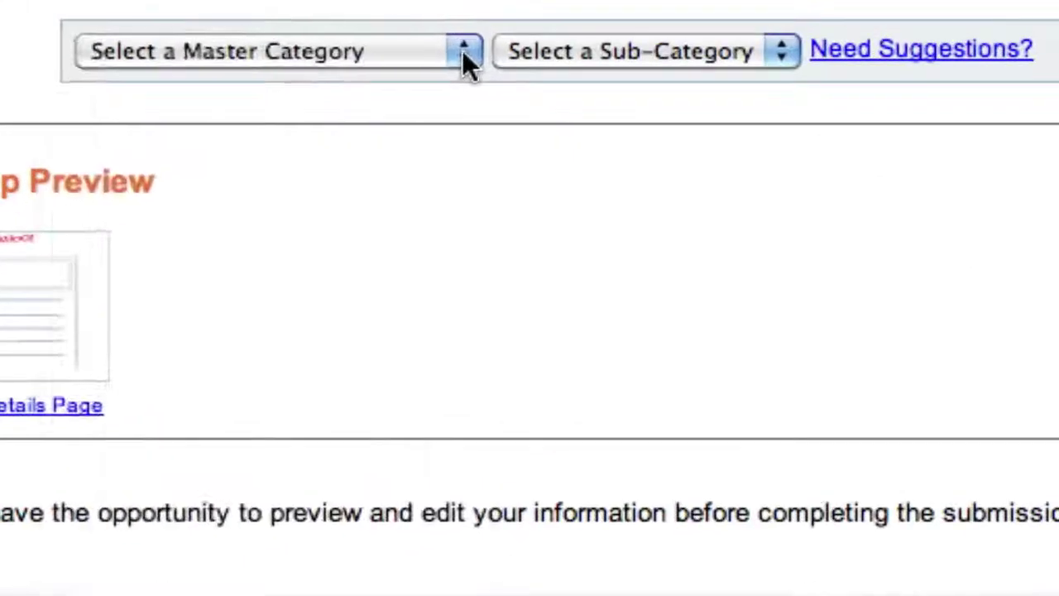
left_click(472, 345)
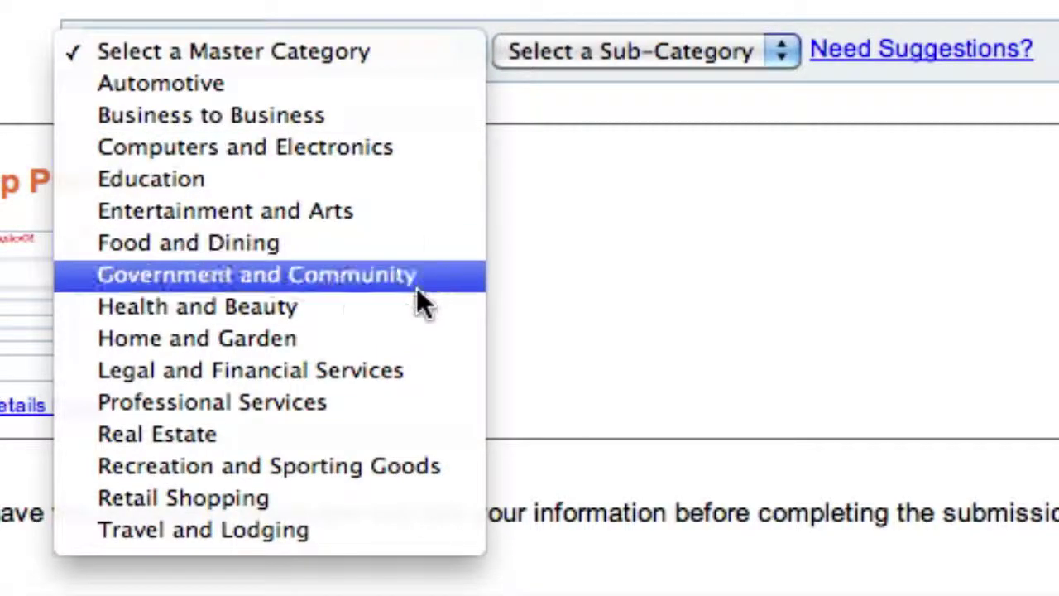
left_click(410, 338)
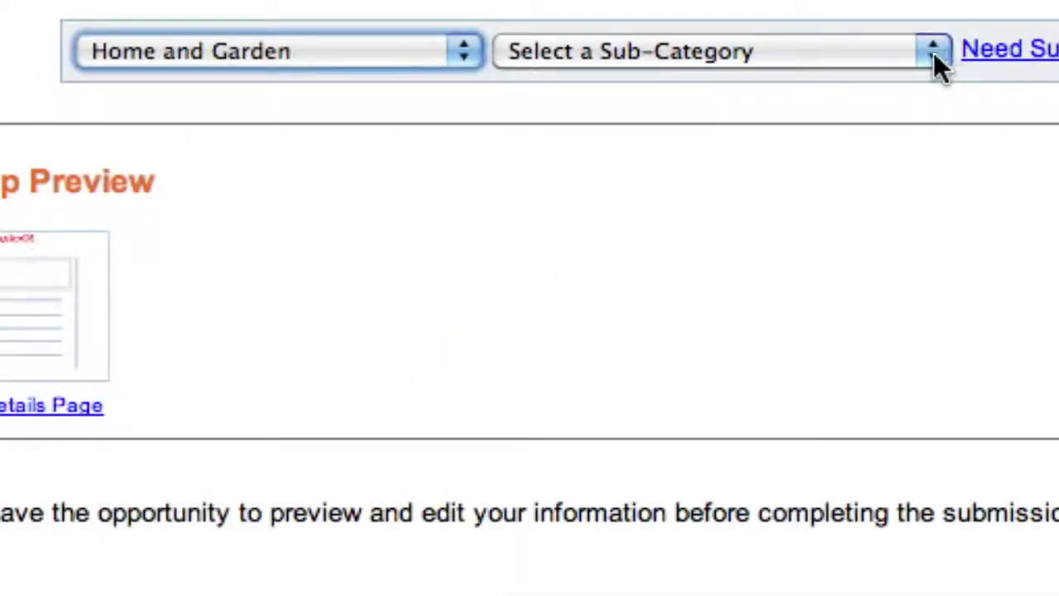
left_click(933, 52)
left_click(798, 172)
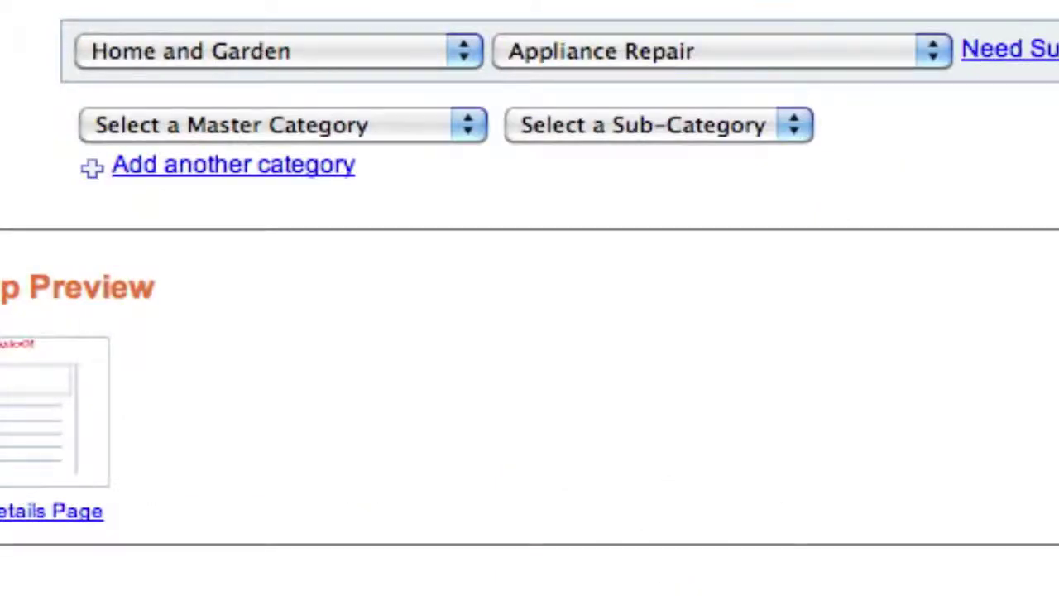
Try to continue with Home and Garden as the secondary master category and no secondary sub-category.
left_click(451, 133)
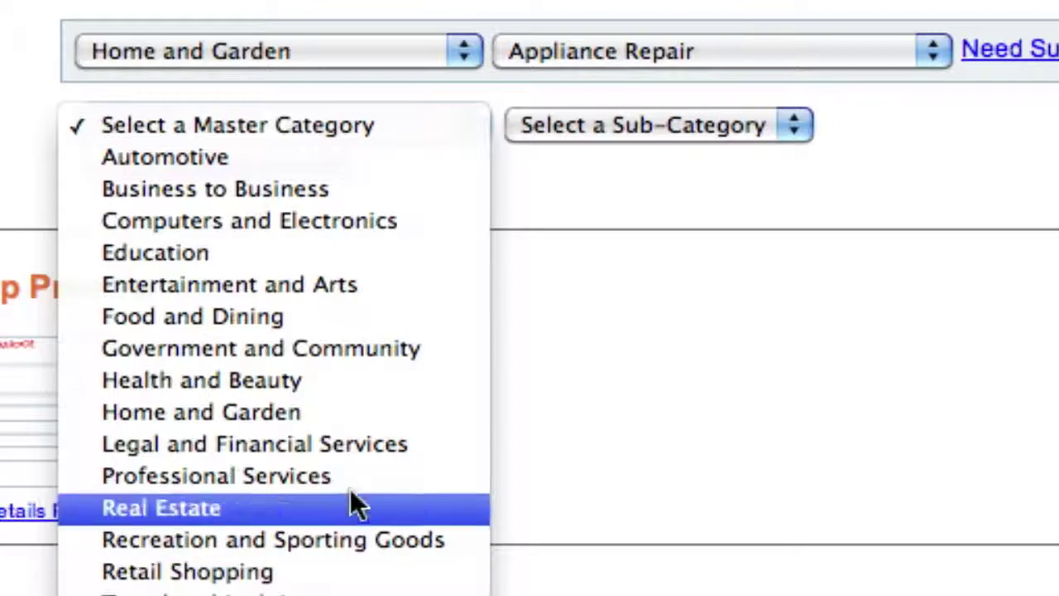
left_click(329, 407)
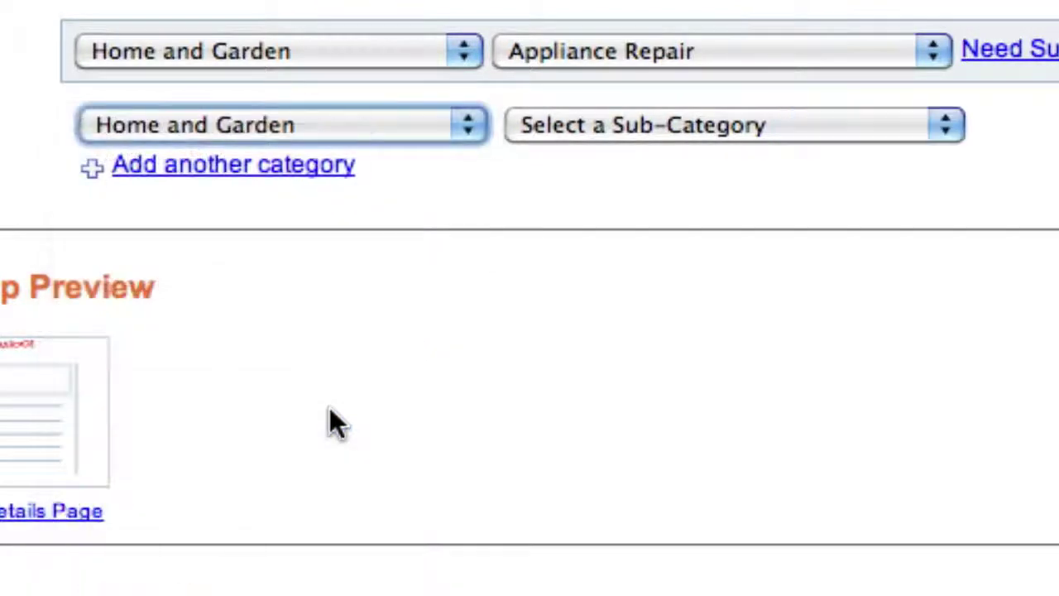
left_click(946, 130)
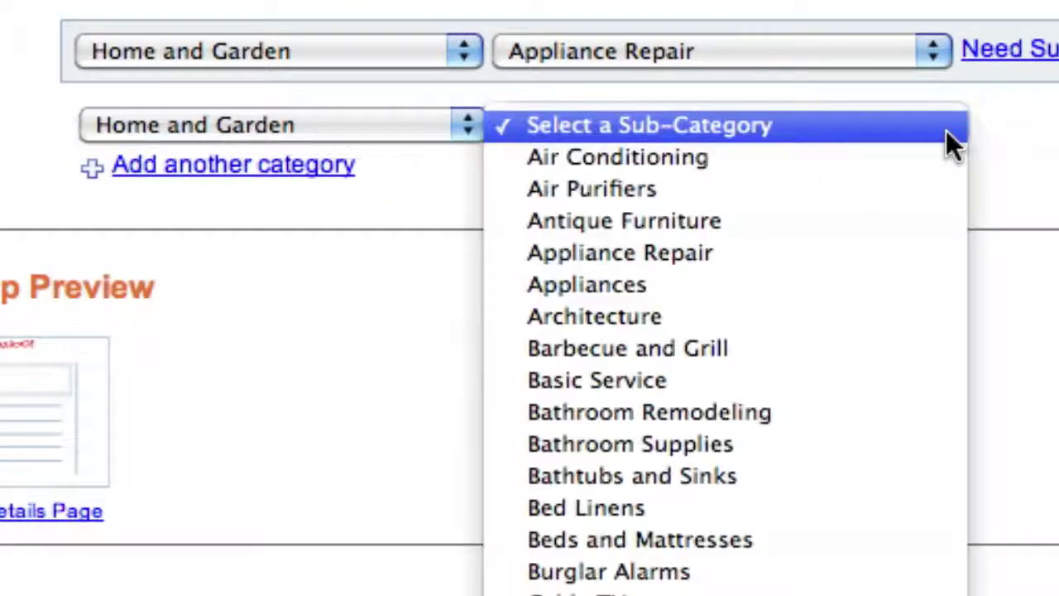
left_click(946, 130)
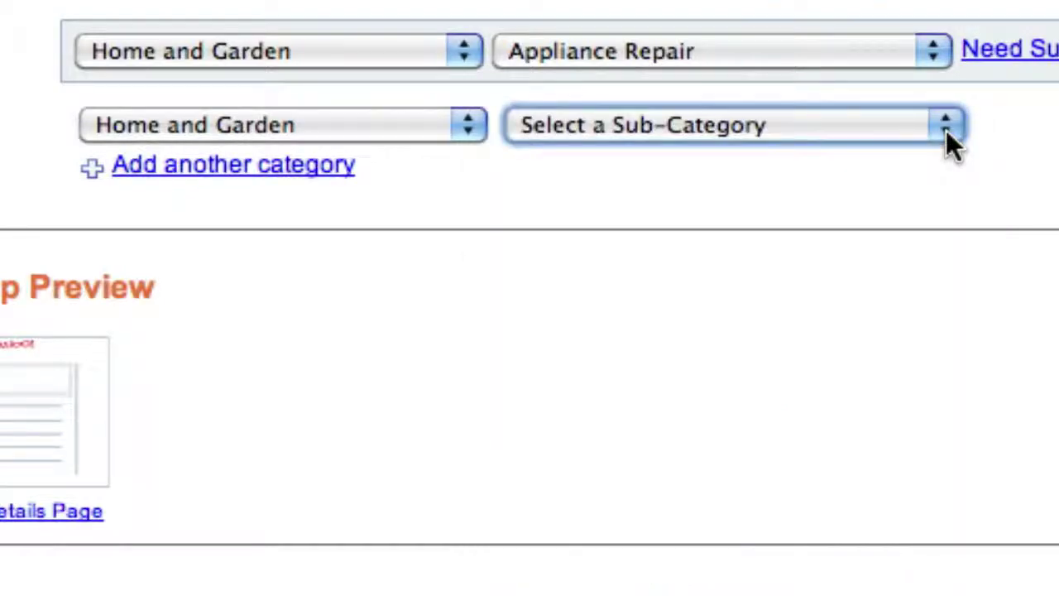
scroll(1041, 514, "down", 1)
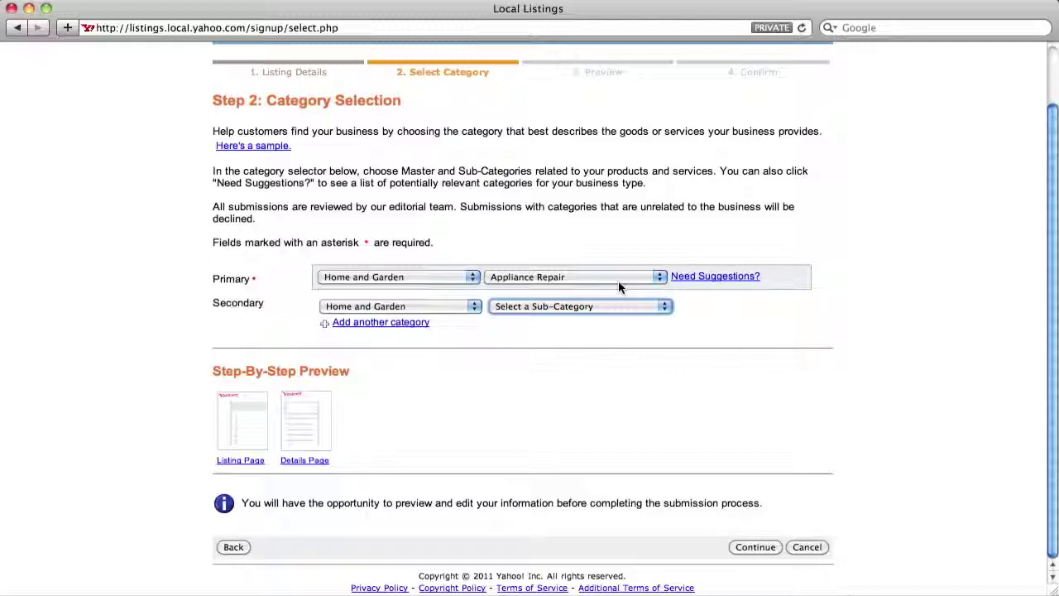
left_click(756, 547)
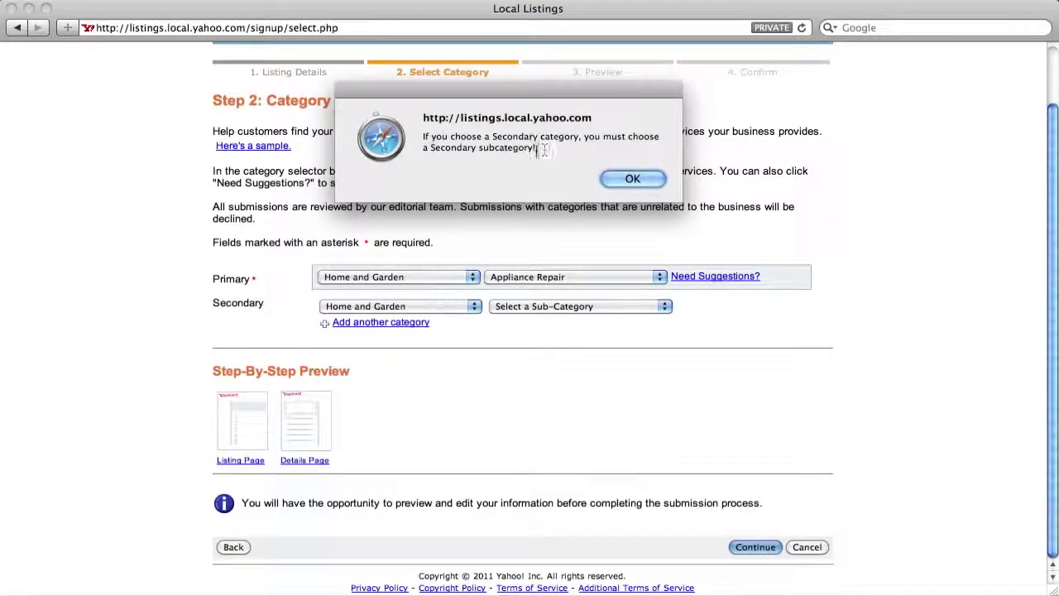
left_click(632, 178)
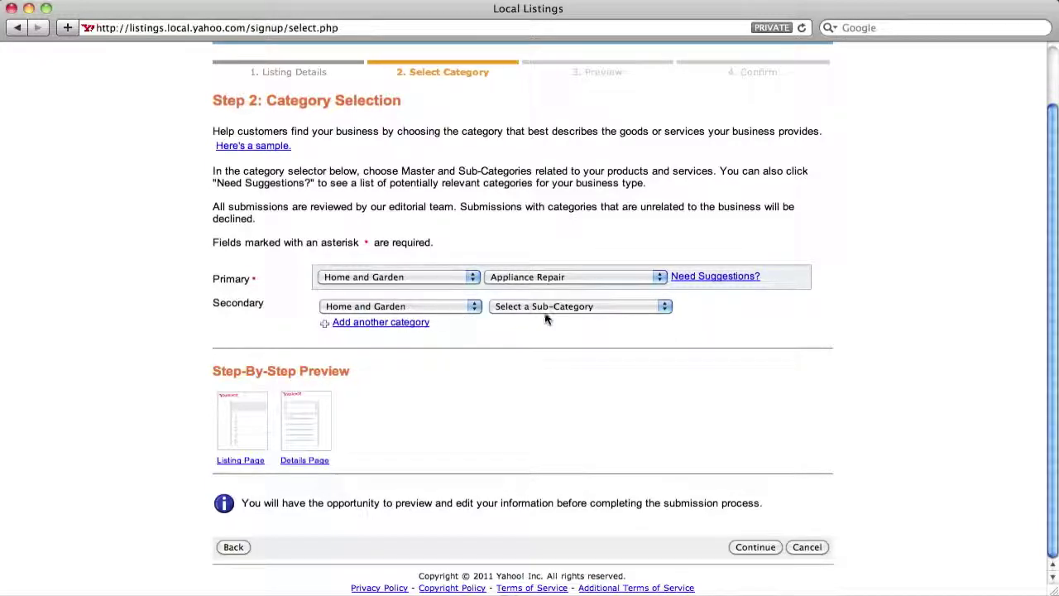
Reset the secondary category to no master category and continue to the listing preview.
left_click(473, 307)
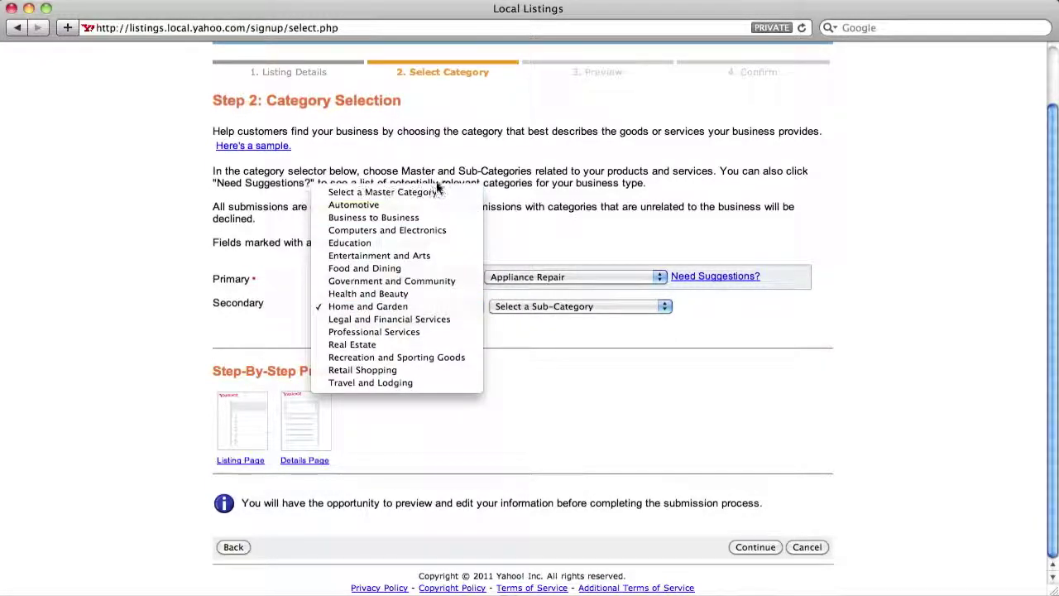
left_click(389, 194)
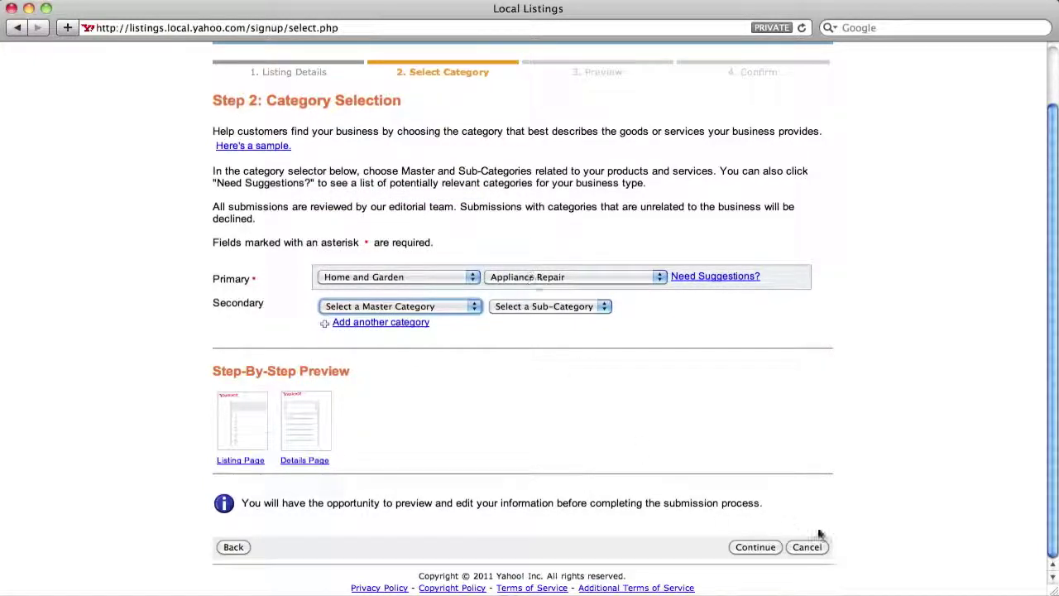
left_click(766, 548)
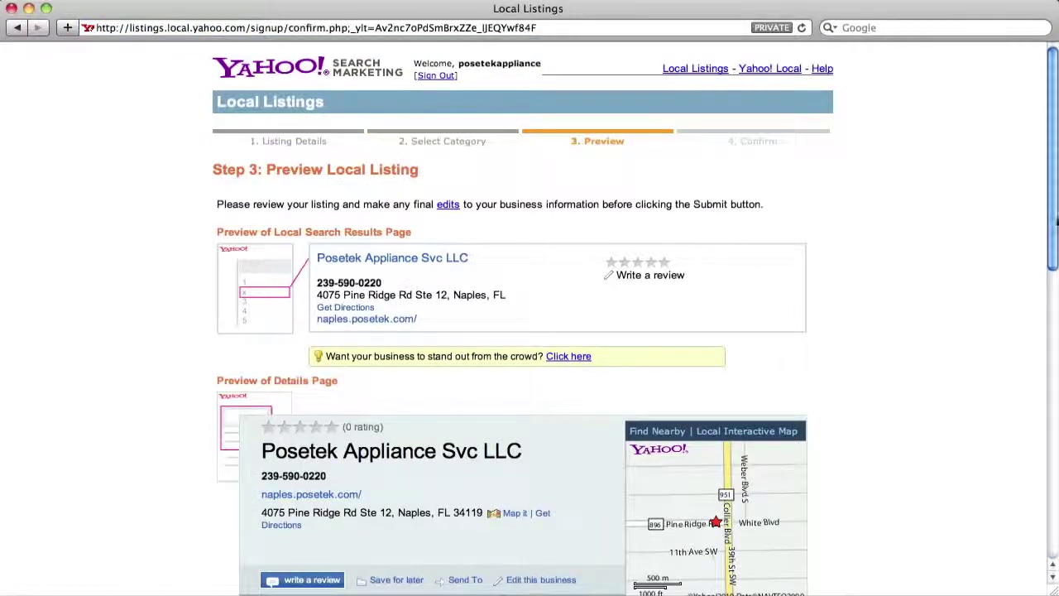
Review the listing preview, view the example of how pictures improve a listing, and close the example.
left_click_drag(1053, 220, 1047, 472)
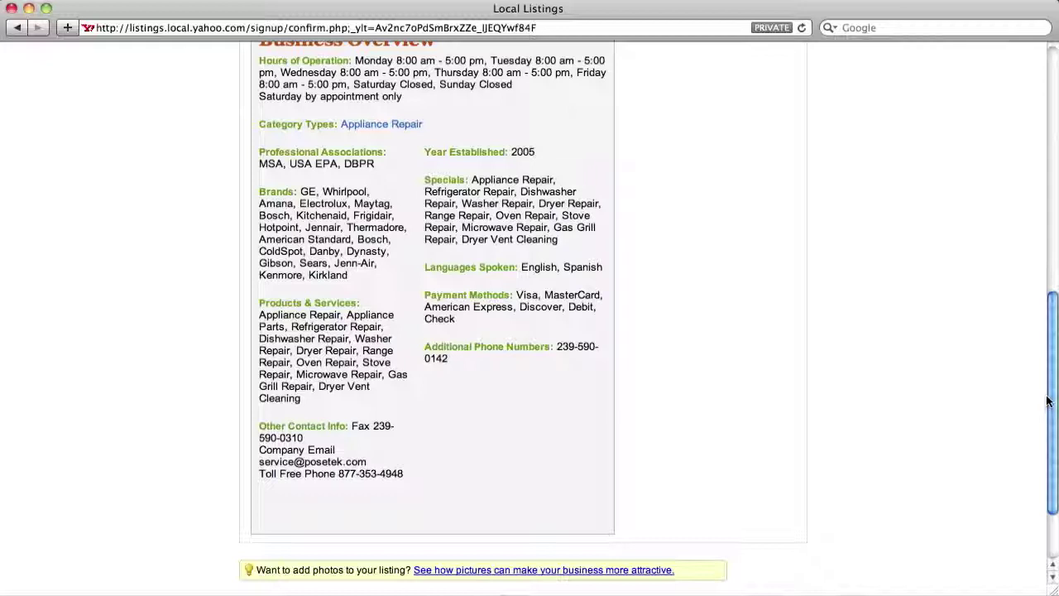
scroll(1045, 396, "down", 3)
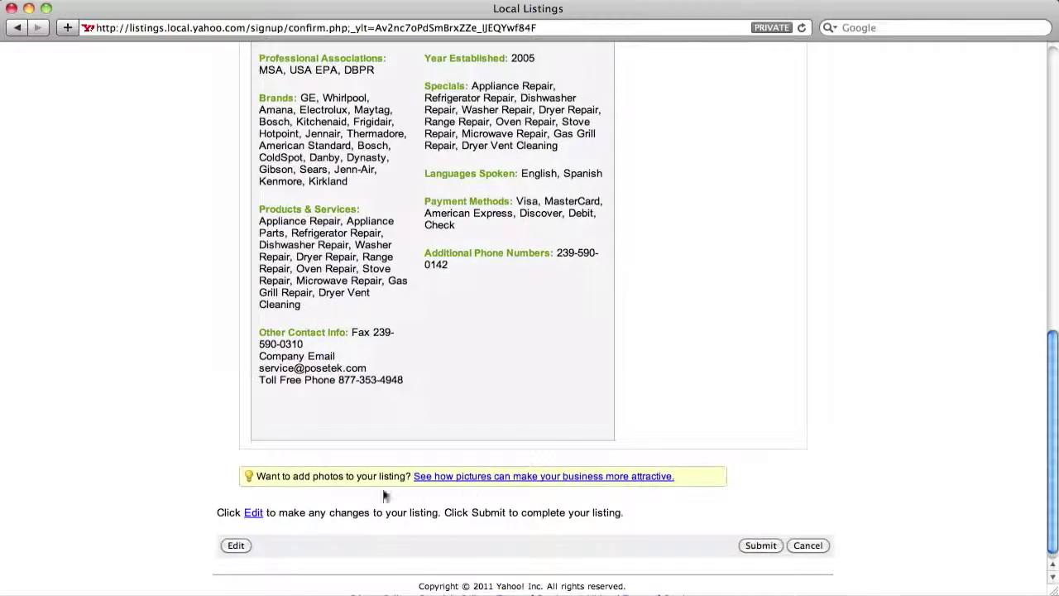
left_click(534, 479)
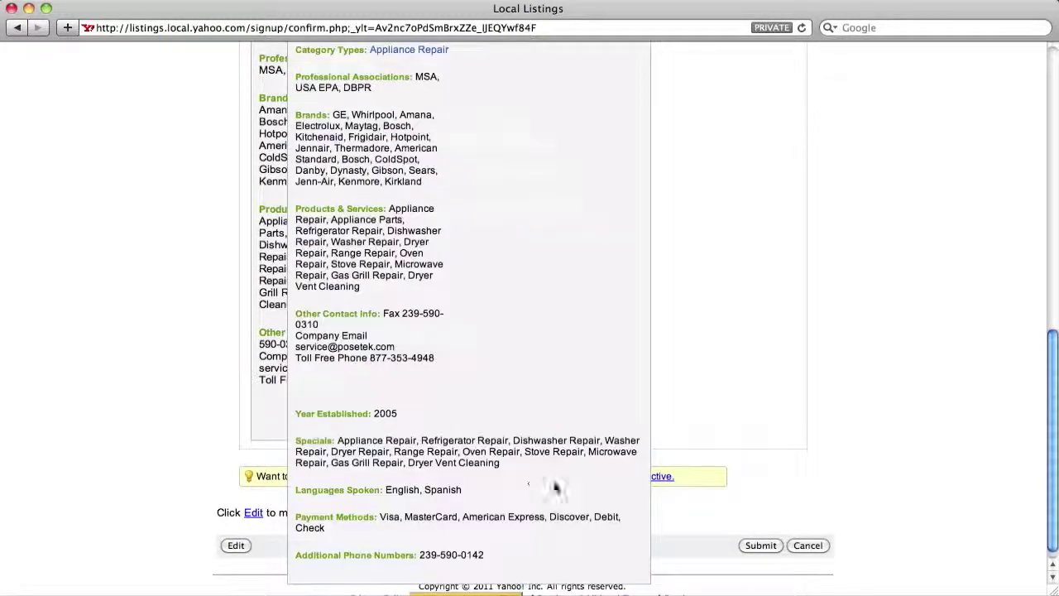
left_click_drag(1044, 517, 1053, 329)
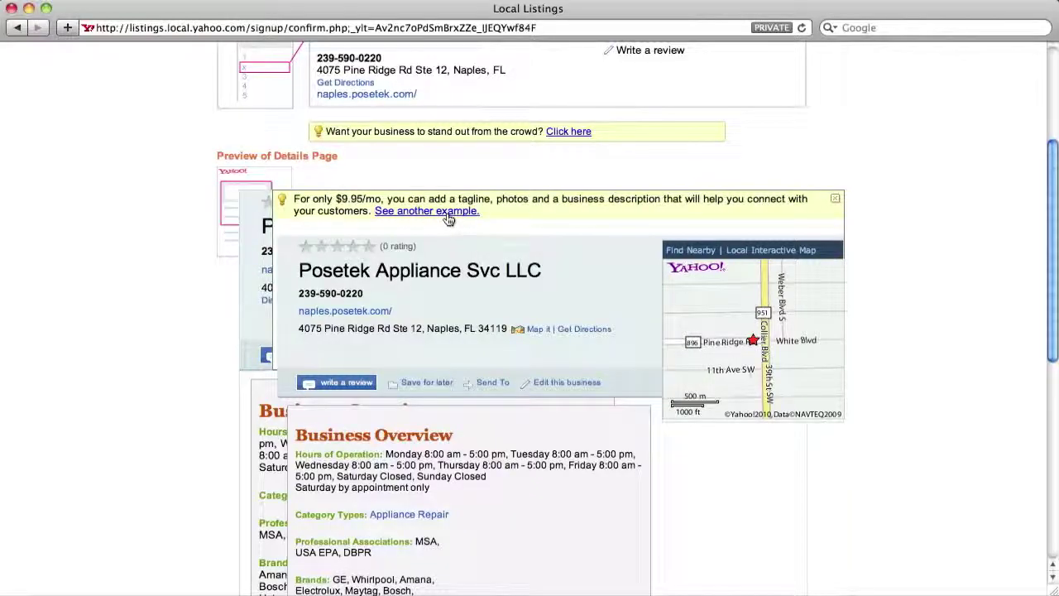
left_click(835, 199)
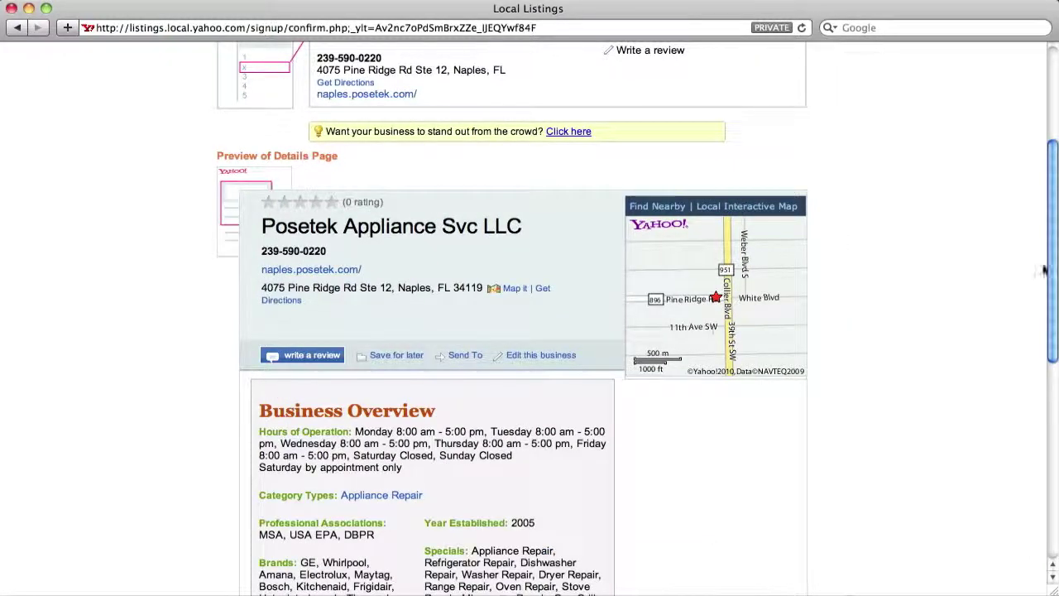
Submit the previewed local listing.
left_click_drag(1051, 269, 1034, 516)
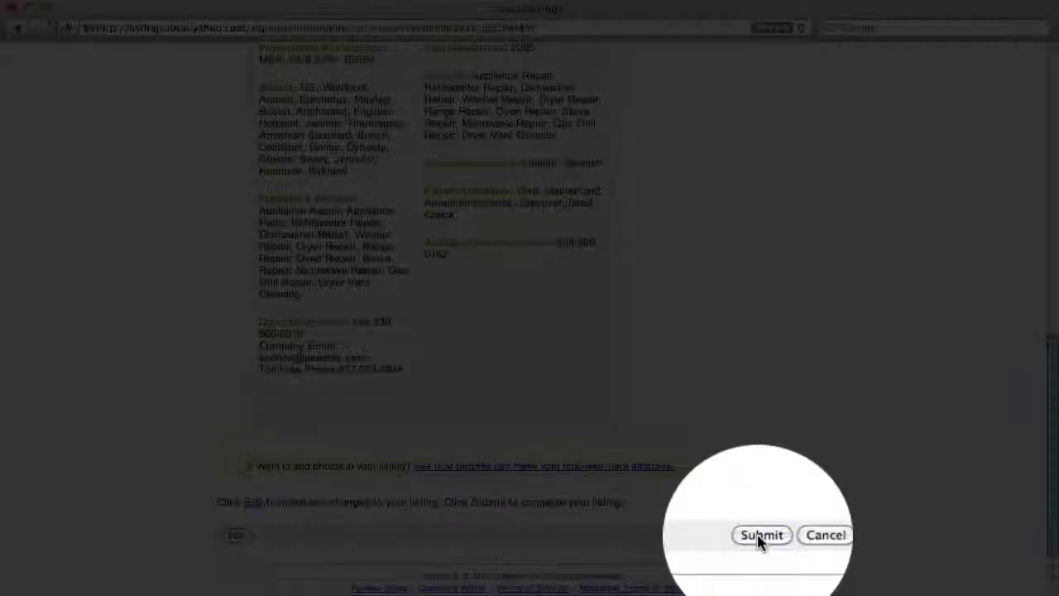
left_click(760, 535)
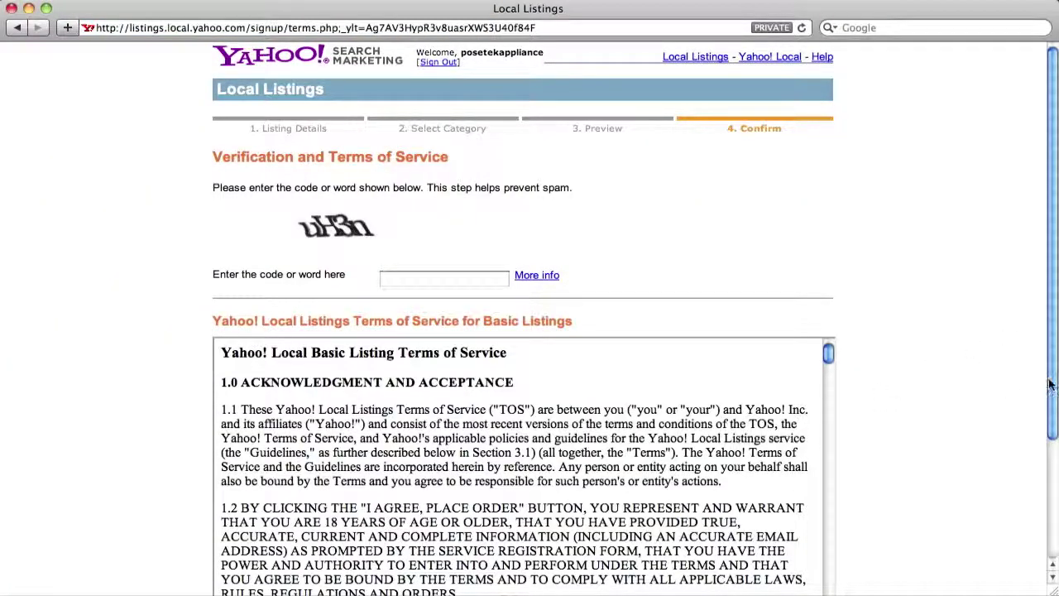
Enter the verification code shown in the image and agree to the Basic Listings Terms of Service.
left_click(428, 280)
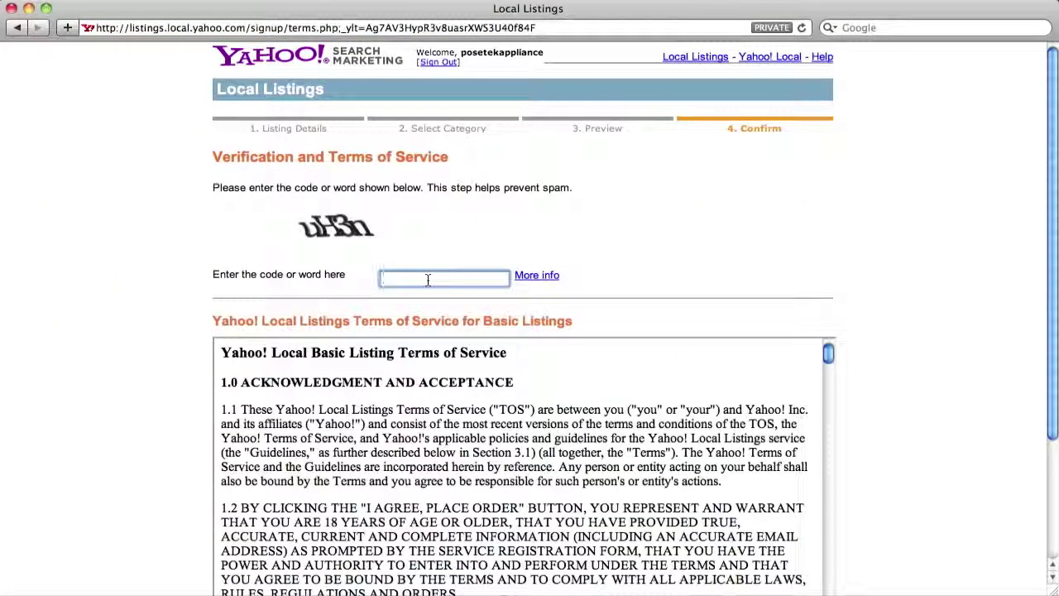
type("uH3n")
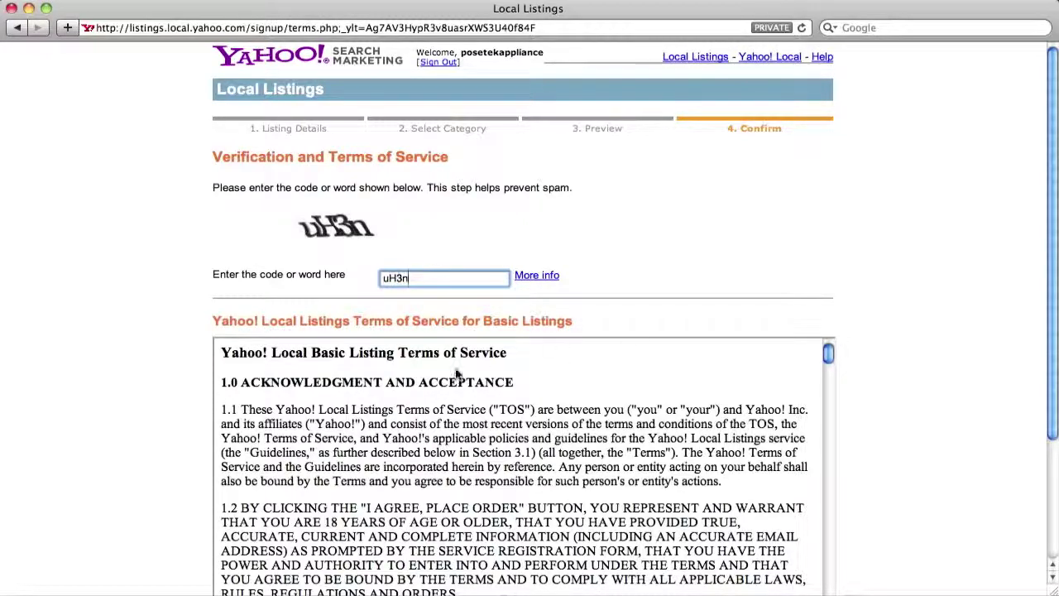
scroll(1048, 376, "down", 1)
scroll(1047, 376, "down", 4)
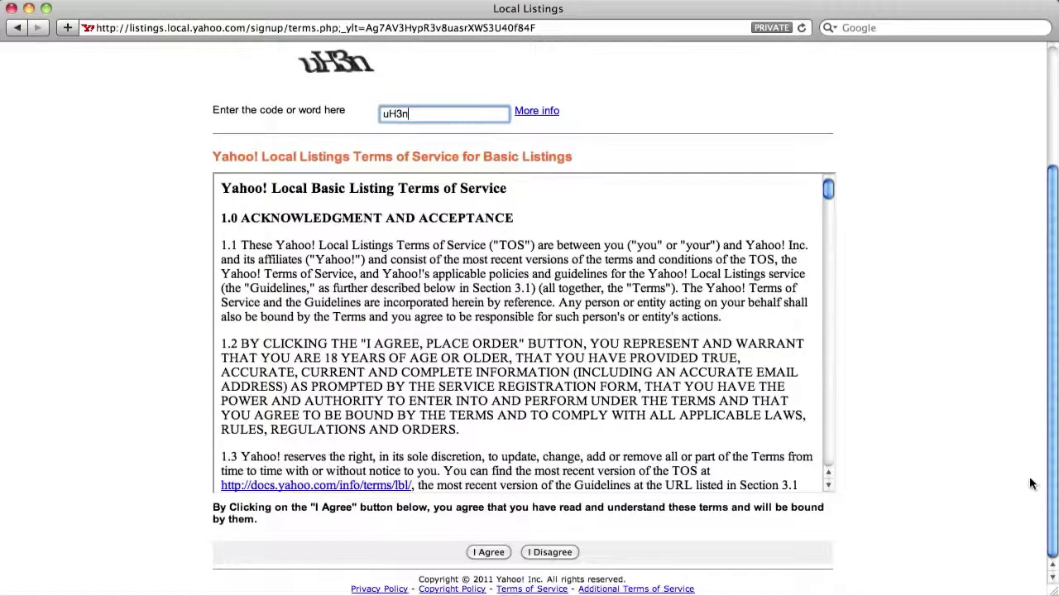
left_click(488, 552)
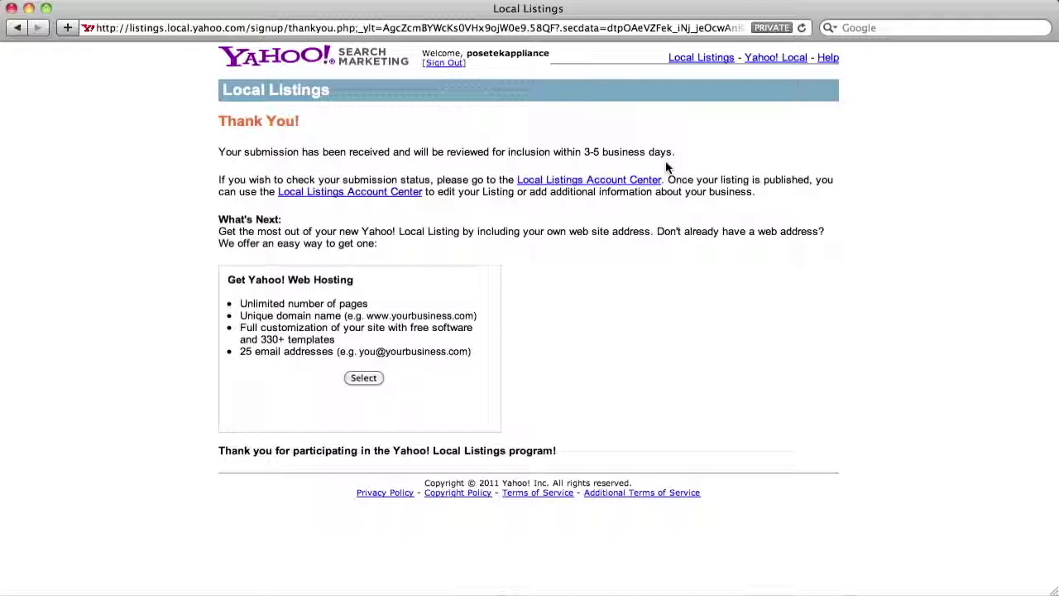
Open the Local Listings Account Center to check the status of the submitted listing.
left_click(587, 187)
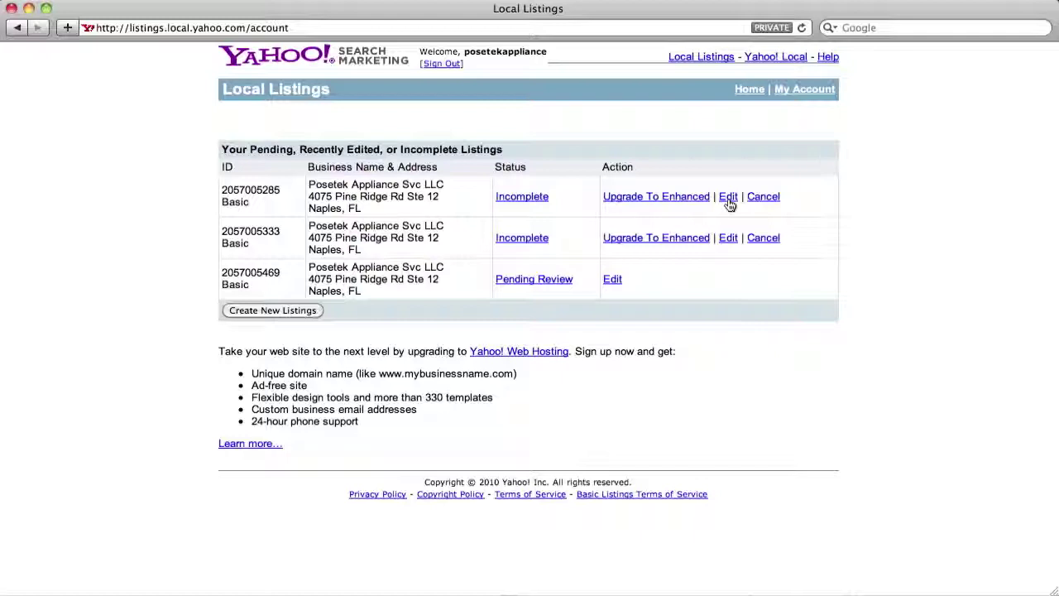
left_click(948, 0)
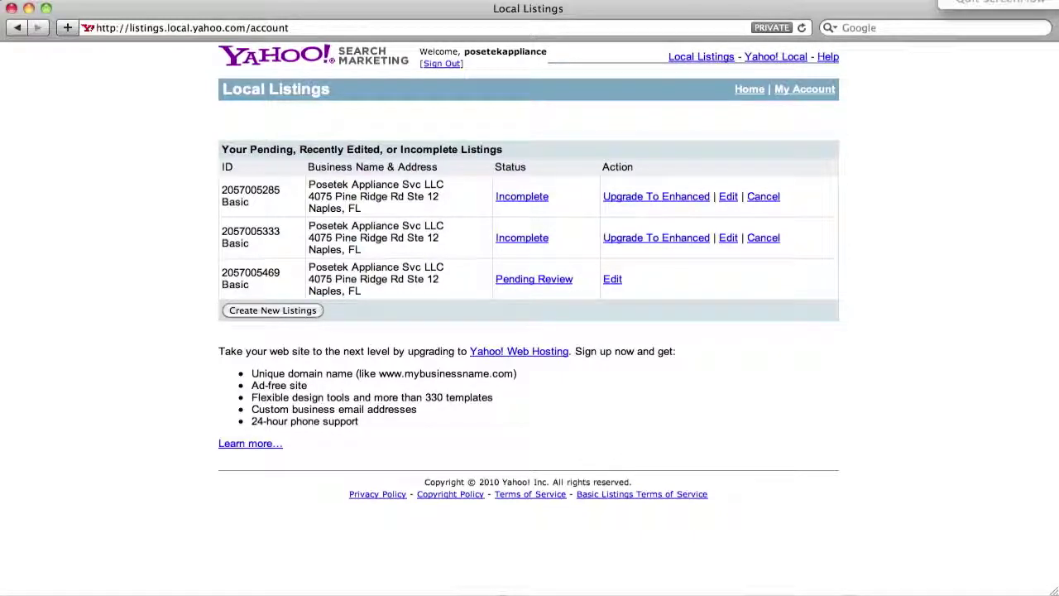